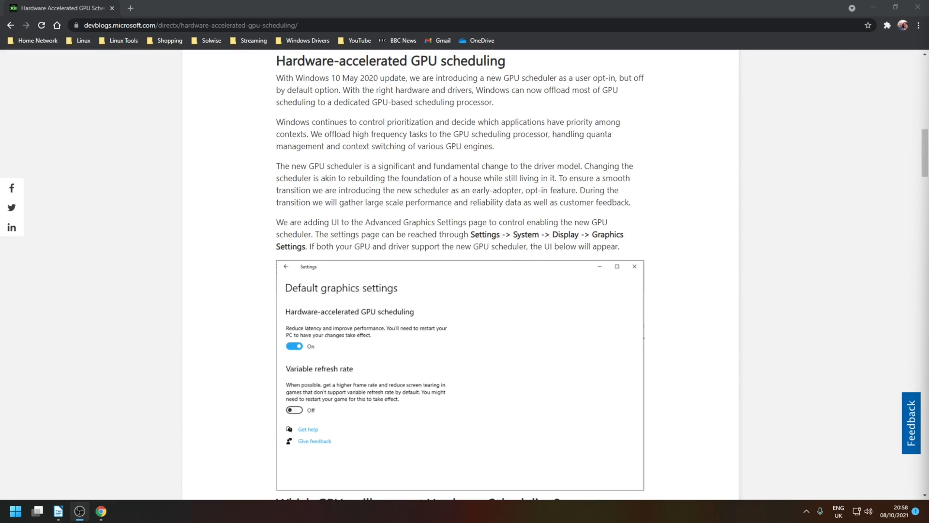
- Close Chrome and launch the Settings app from Start search
{"action": "key", "text": "alt+F4"}
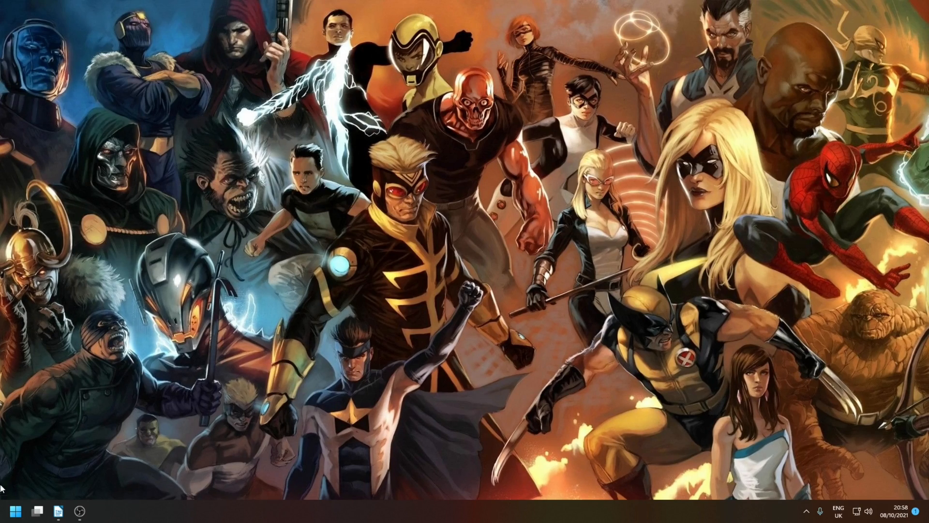
{"action": "left_click", "coordinate": [14, 510]}
{"action": "type", "text": "settings"}
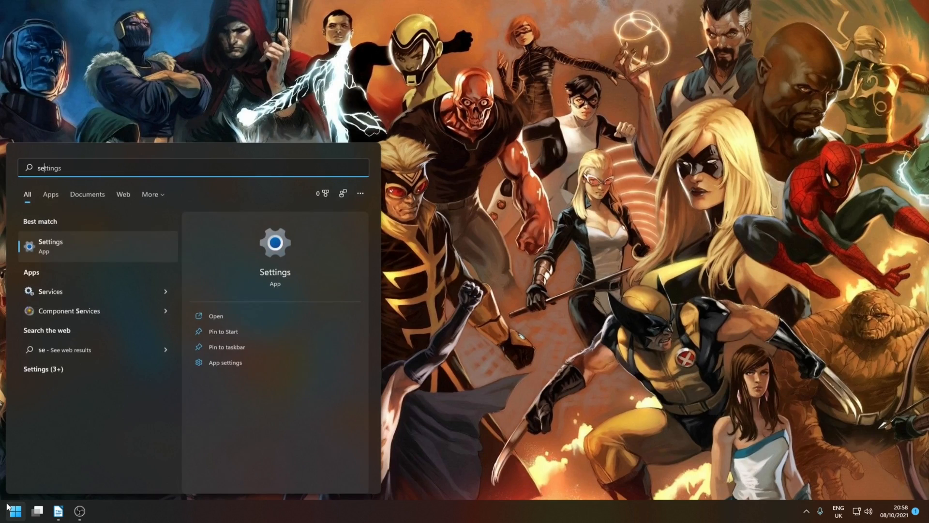
{"action": "left_click", "coordinate": [66, 247]}
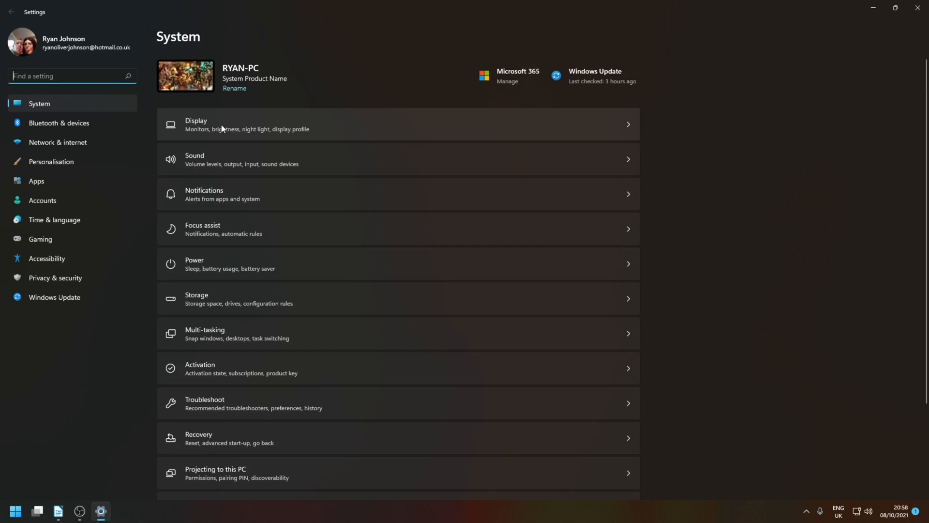
- Reach Default graphics settings via Display > Graphics to confirm GPU scheduling is On
{"action": "left_click", "coordinate": [222, 129]}
{"action": "scroll", "coordinate": [305, 217], "scroll_direction": "down", "scroll_amount": 10}
{"action": "left_click", "coordinate": [214, 440]}
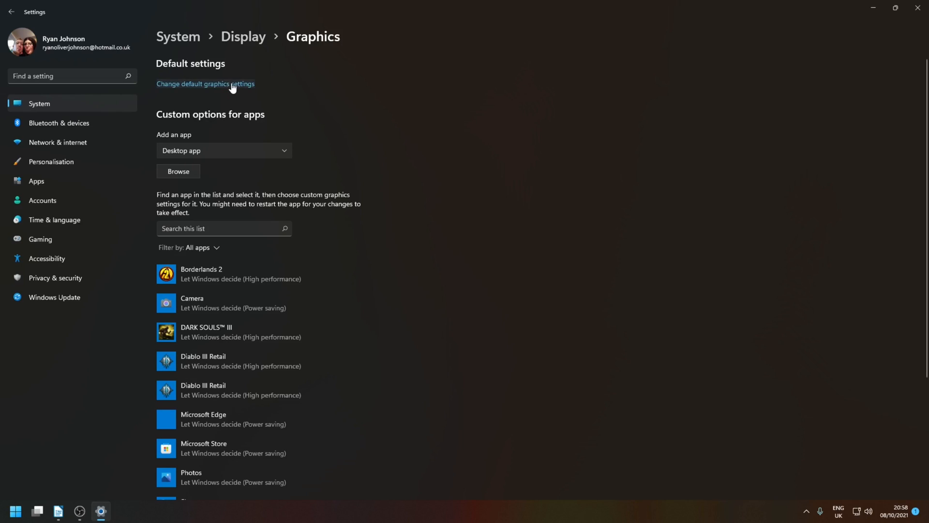
{"action": "left_click", "coordinate": [233, 86]}
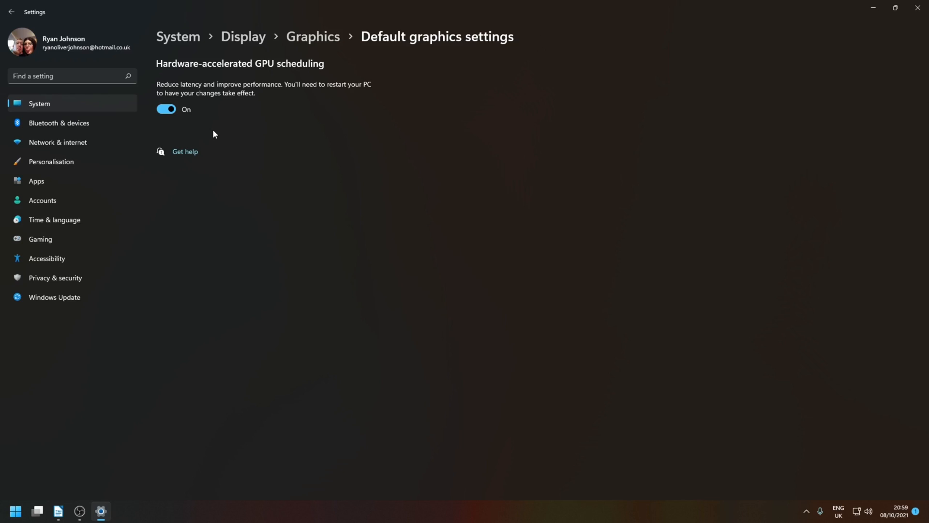
{"action": "key", "text": "alt+F4"}
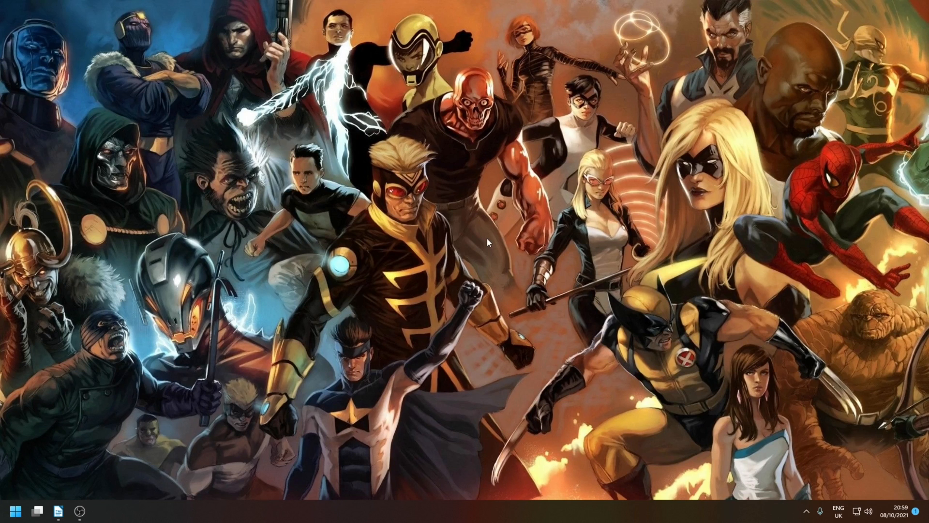